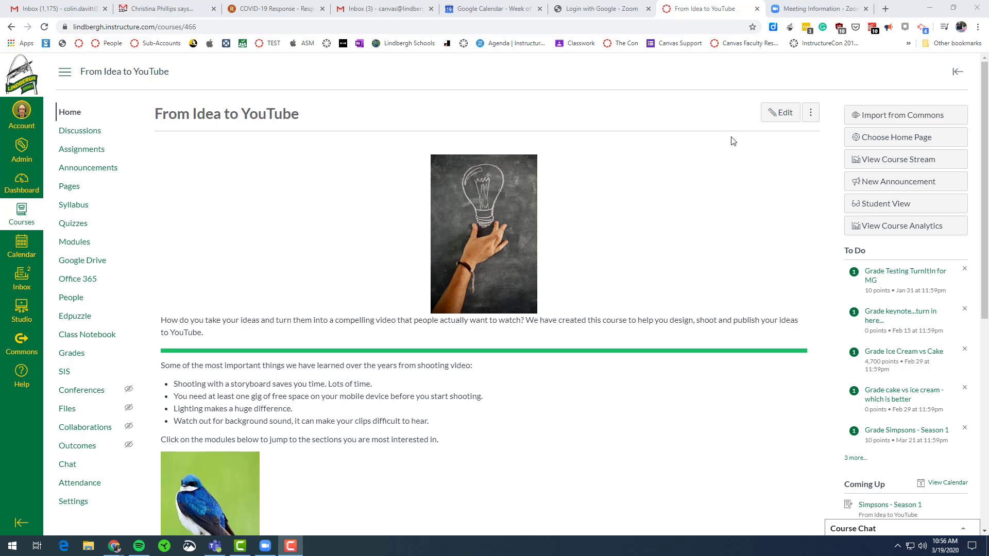
# - Go to the Modules page of the 'From Idea to YouTube' course
pyautogui.click(92, 243)
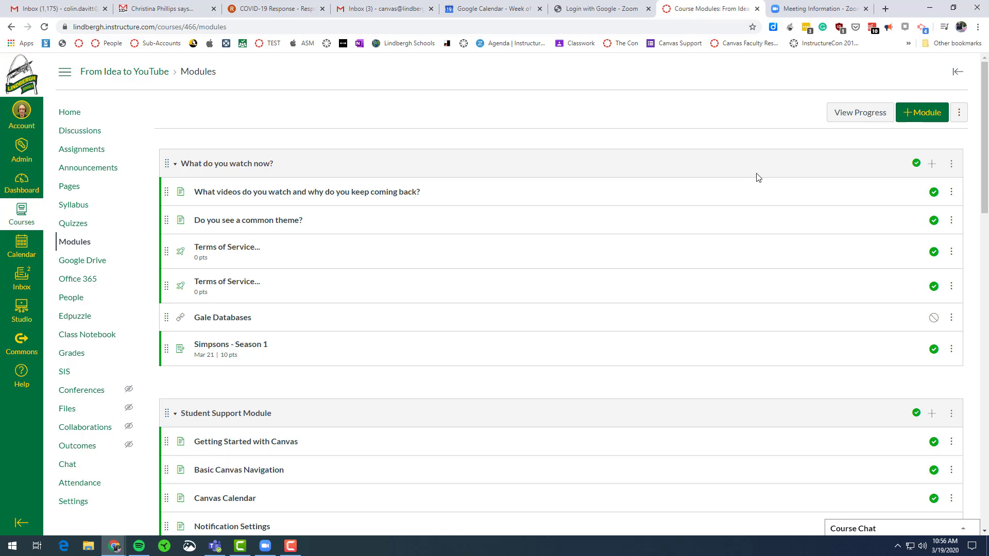
# - Add a new discussion topic 'Simpsons - Homer and the Kwik-E martMart' to the What do you watch now? module
pyautogui.click(935, 170)
pyautogui.click(407, 212)
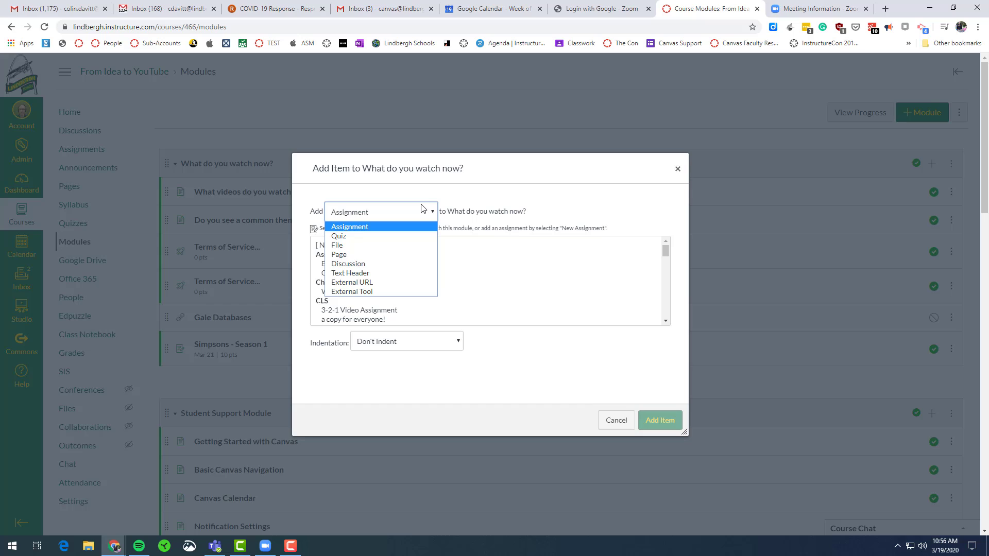
pyautogui.click(407, 264)
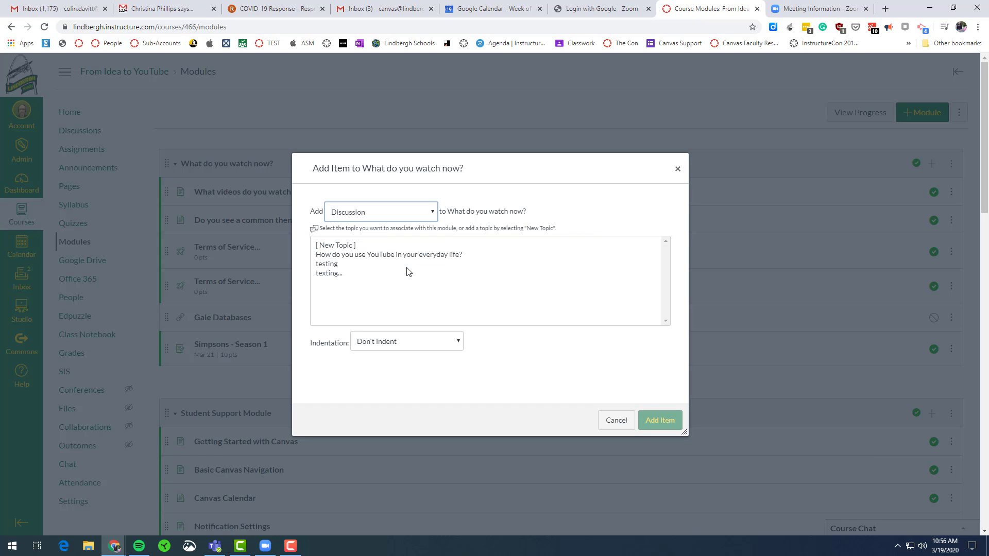
pyautogui.click(396, 344)
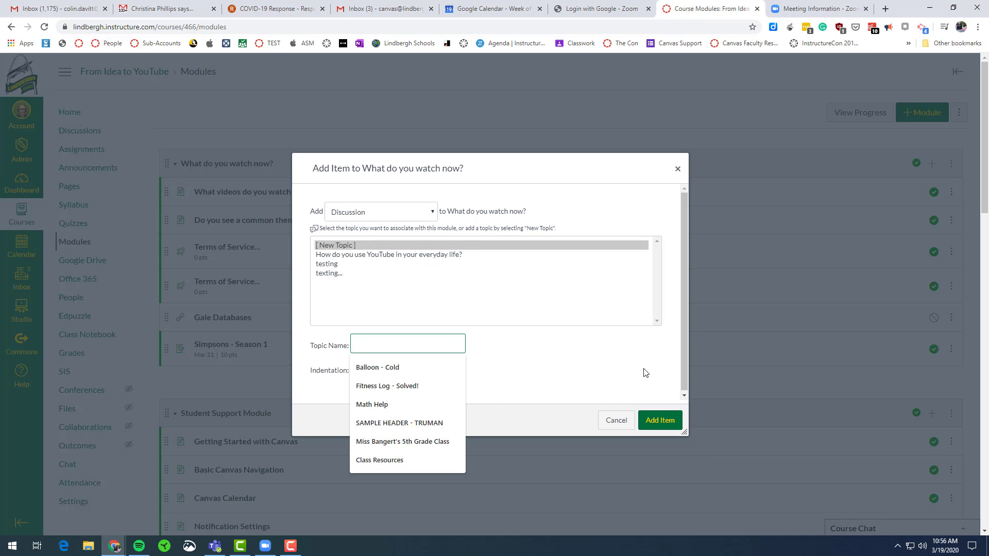
pyautogui.hotkey('ctrl', 'v')
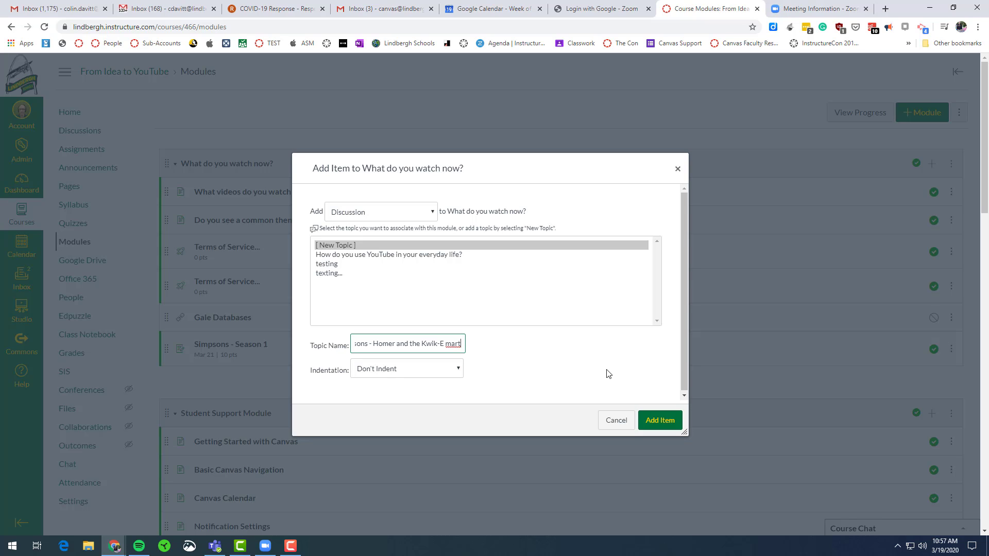
pyautogui.click(650, 423)
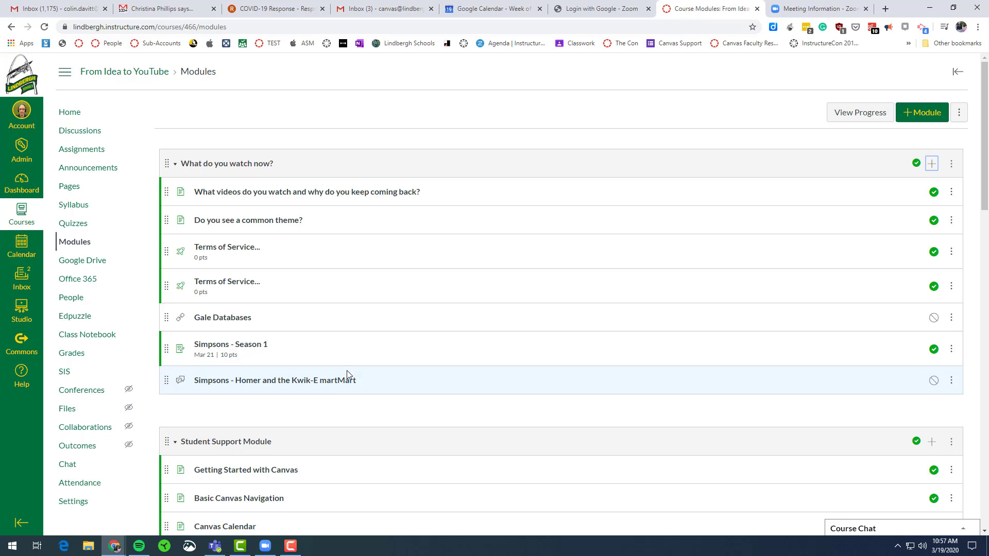
# - Open the Simpsons - Homer and the Kwik-E martMart discussion for editing
pyautogui.click(338, 386)
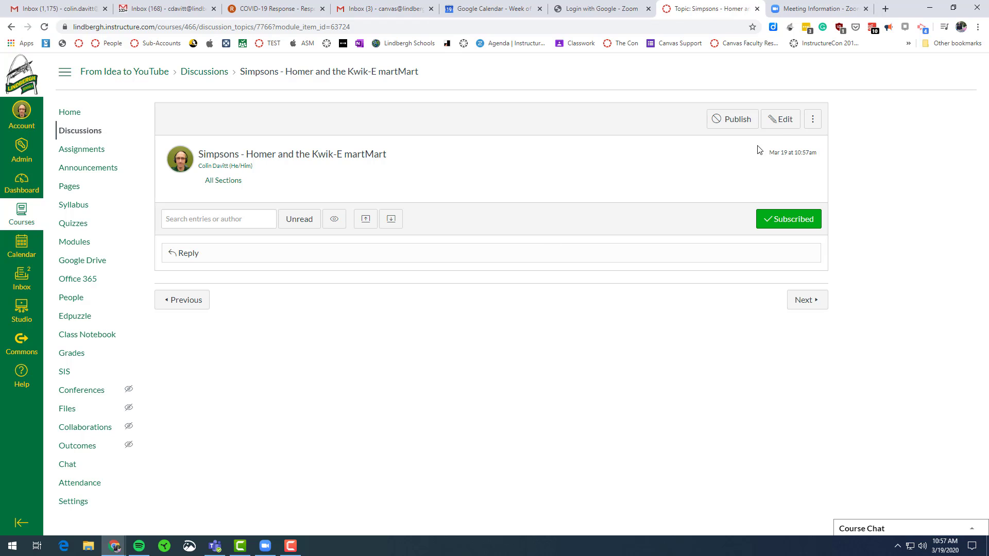
pyautogui.click(778, 123)
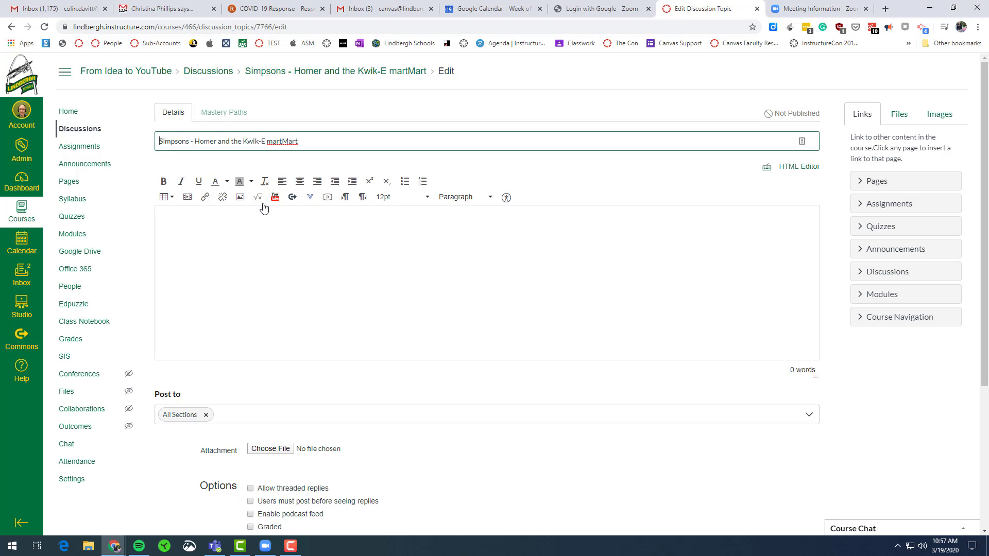
# - Paste the discussion template with Overview, Instructions, Post Response and Grading sections into the body
pyautogui.click(258, 235)
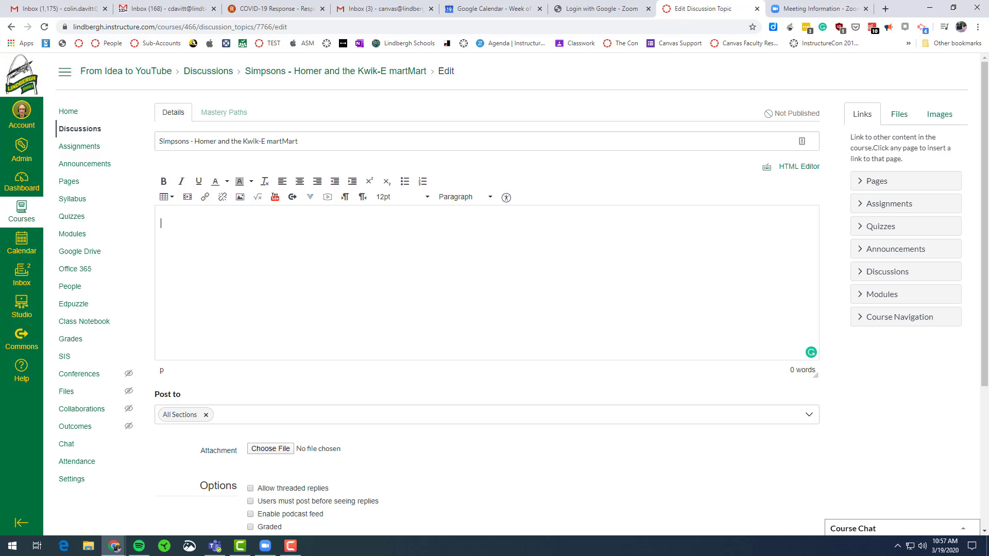
pyautogui.press('F10')
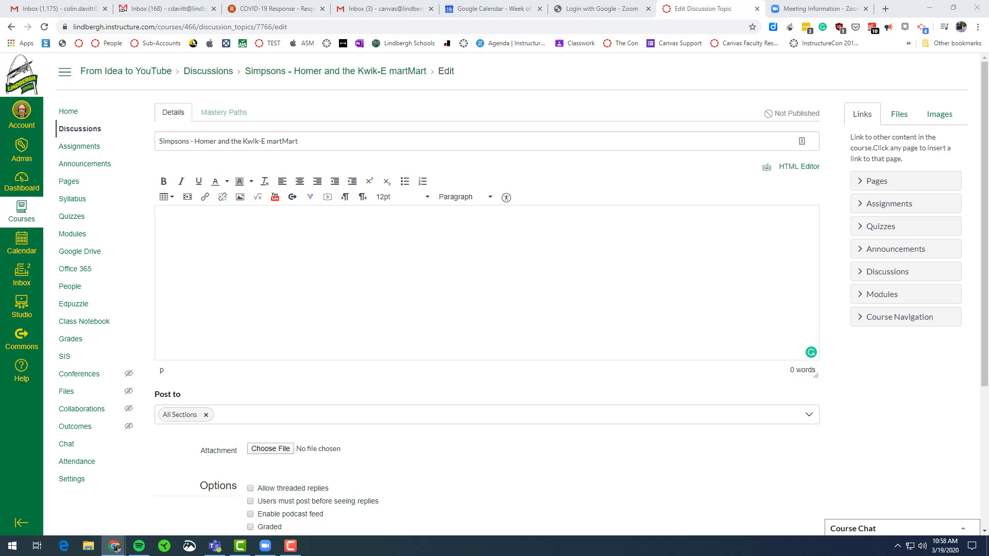
pyautogui.click(439, 232)
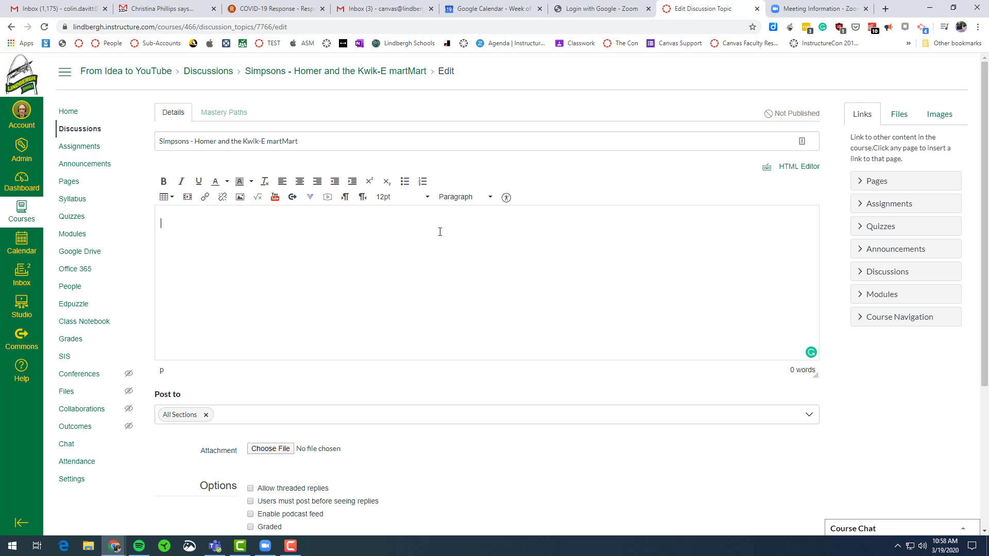
pyautogui.write("Overview Add the purpose or objective of the discussion. Instructions Add something every precise here, what do they need to do to complete this discussion. How many original thoughts? How many peer replies? Your initial post should include the following: list some specific things they need to include... Post Response To reply, read your peer's post then click the reply button. You can type or record an audio/video clip as your response. Your reply should include: list some specific things they need to include... Grading Will you be grading this discussion and how do the students earn points?")
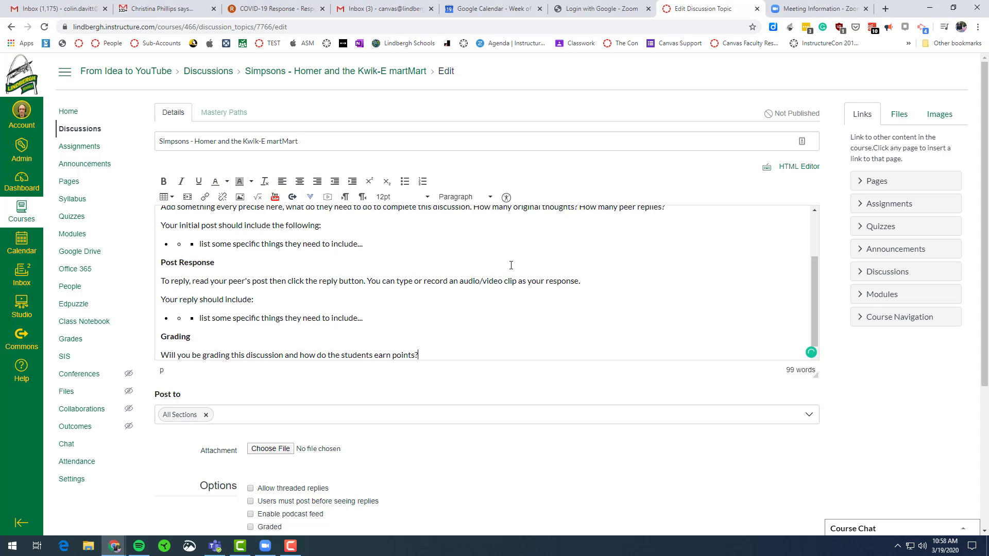
pyautogui.scroll(5, 510, 264)
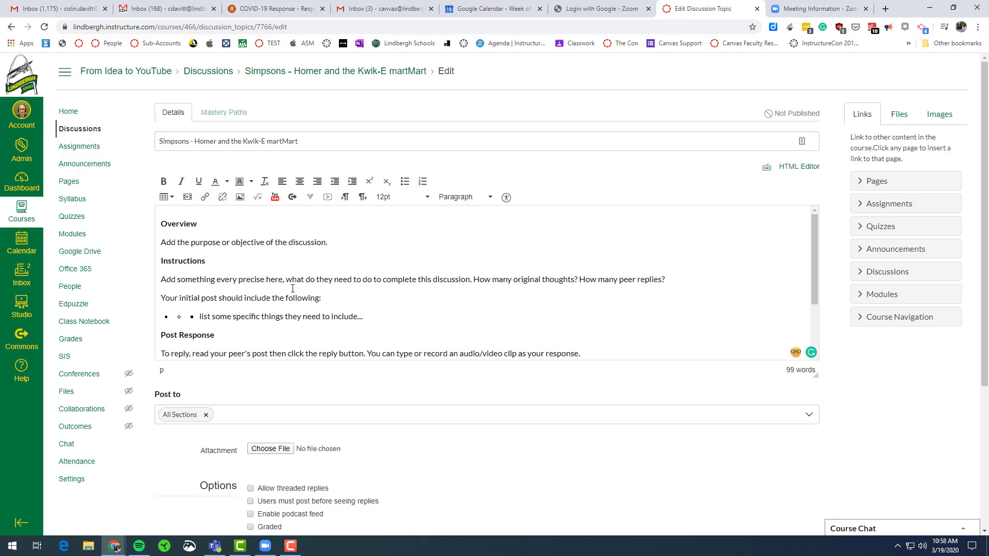
# - Fix 'something very precise' by deleting the stray 'e' before 'very'
pyautogui.click(221, 280)
pyautogui.press('BackSpace')
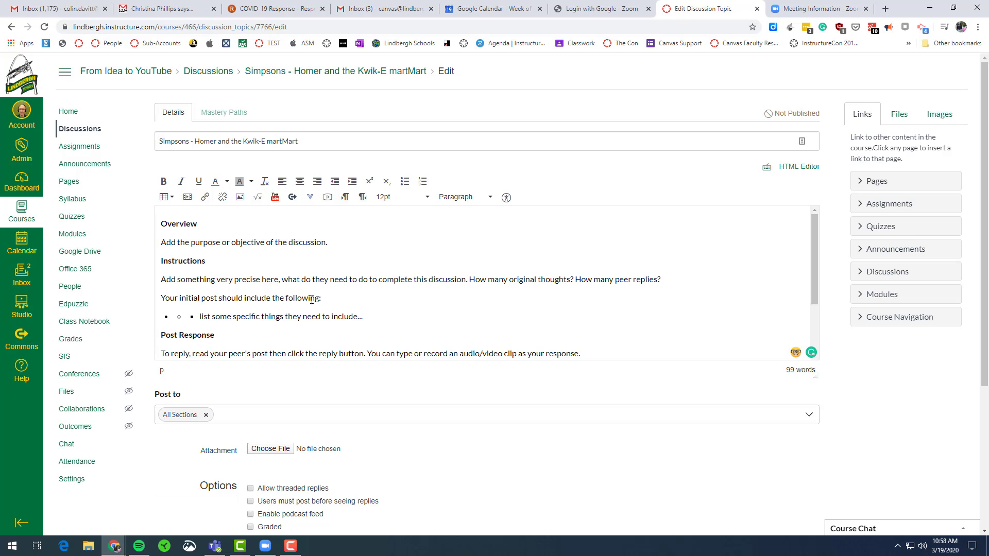
pyautogui.scroll(-1, 315, 297)
pyautogui.click(199, 265)
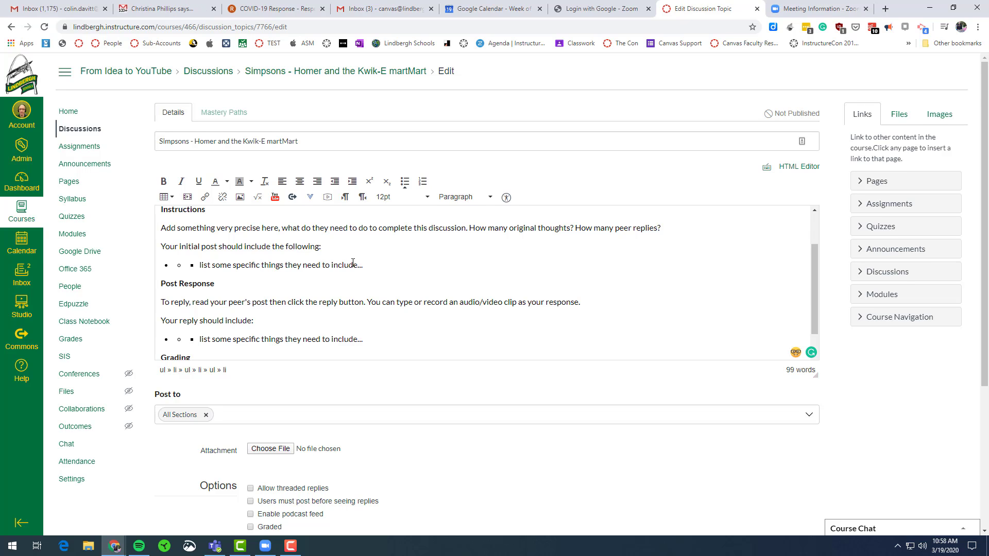
pyautogui.scroll(-2, 309, 242)
pyautogui.click(292, 222)
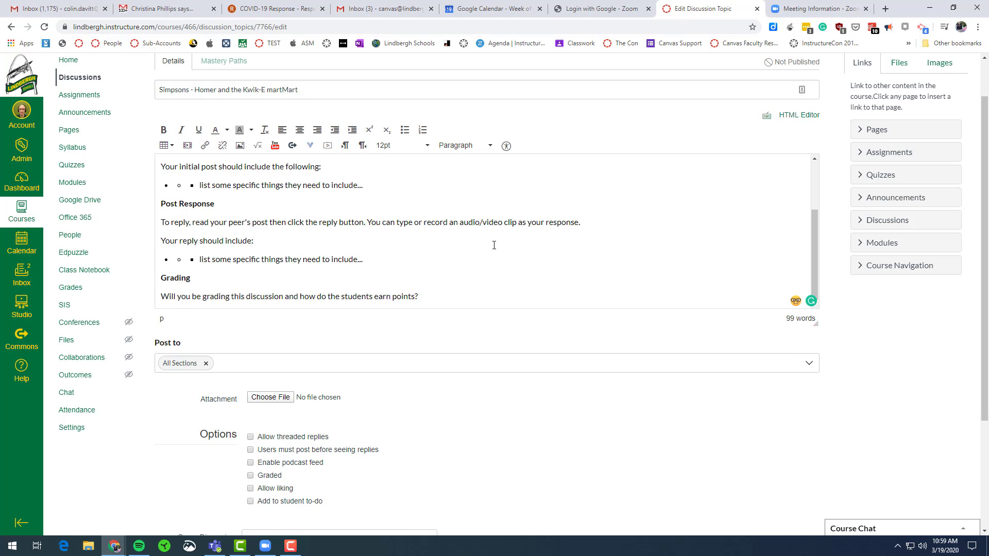
# - Turn on threaded replies, post-before-seeing-replies, and liking in the discussion options
pyautogui.scroll(-3, 520, 282)
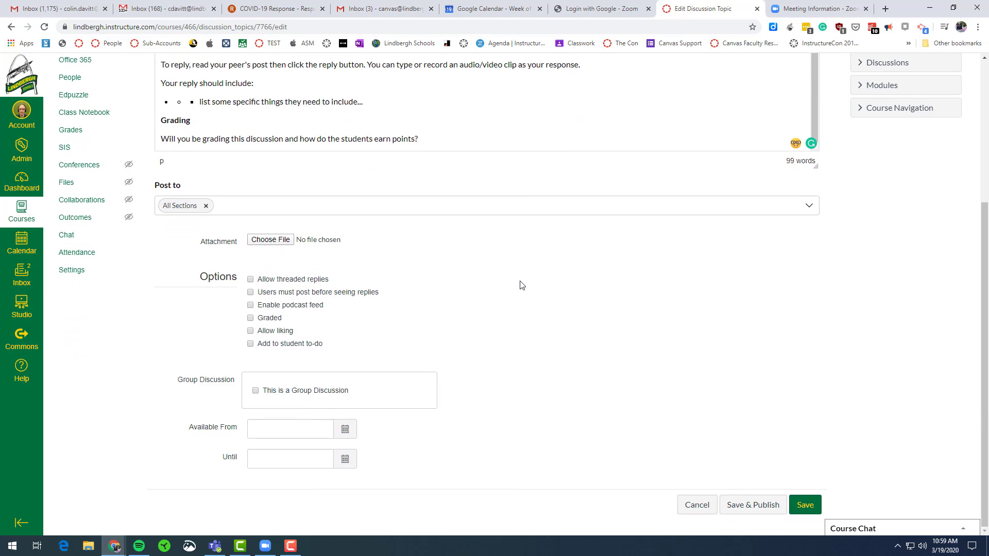
pyautogui.click(316, 281)
pyautogui.click(366, 292)
pyautogui.click(288, 332)
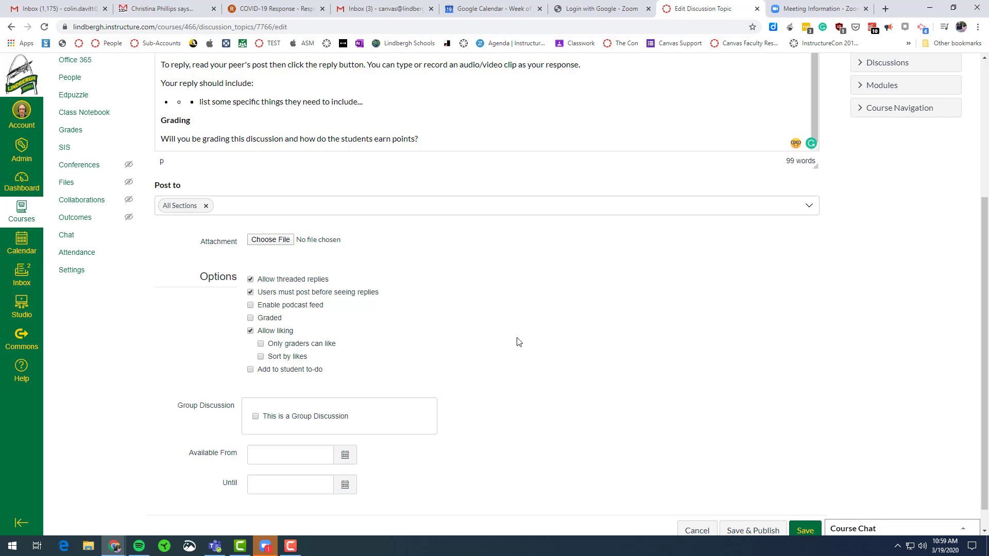
pyautogui.scroll(-1, 519, 342)
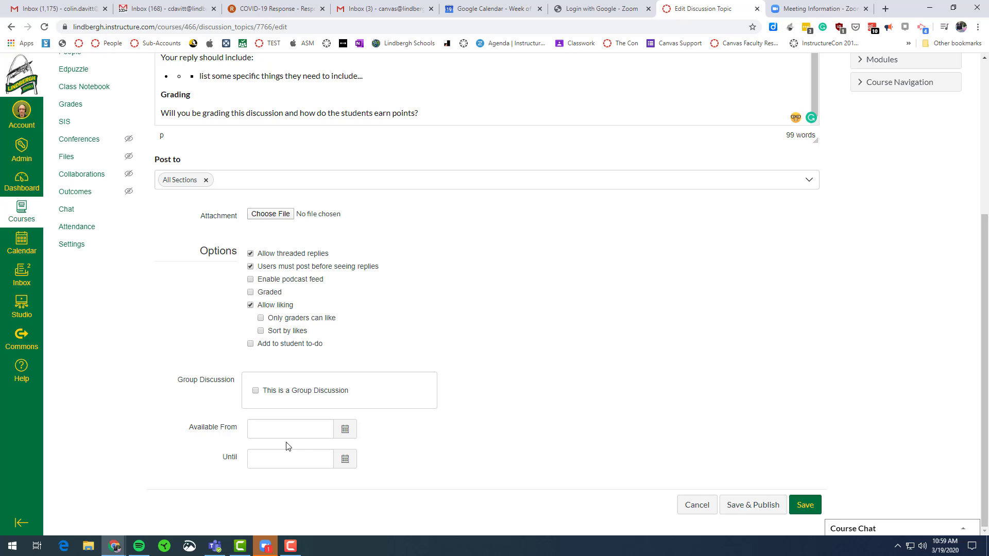
# - Make the discussion available from Mar 18 to Mar 28, 2020, then save and publish it
pyautogui.click(347, 434)
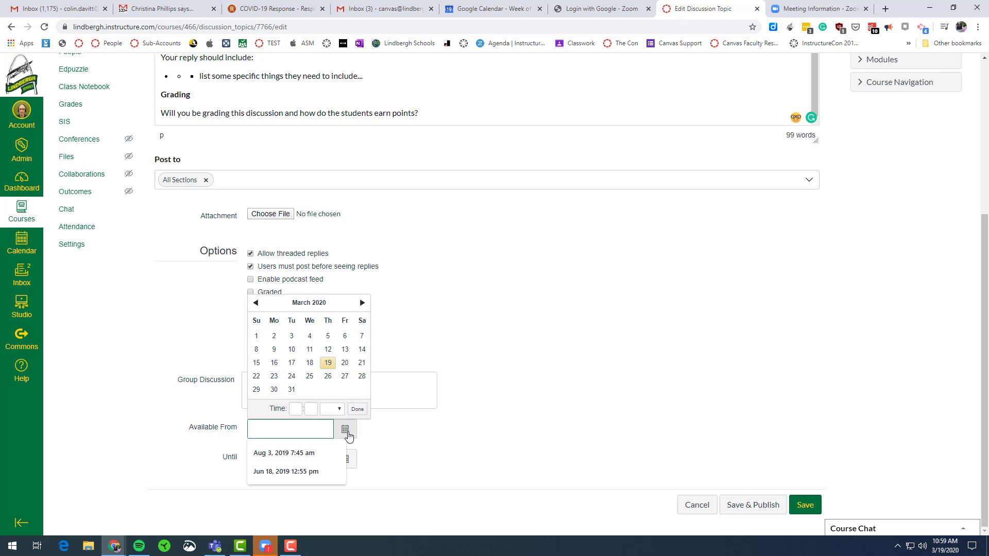
pyautogui.click(309, 363)
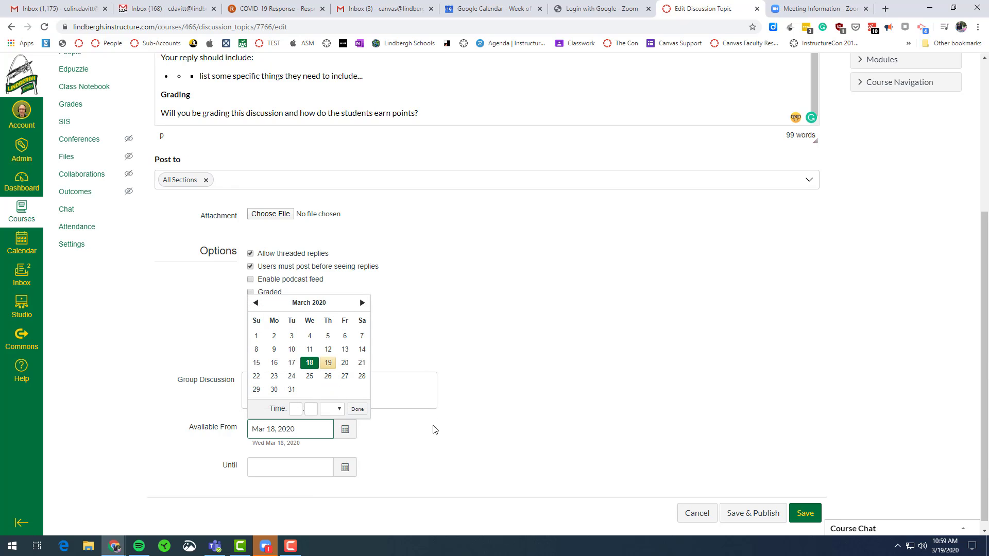
pyautogui.click(357, 409)
pyautogui.click(346, 468)
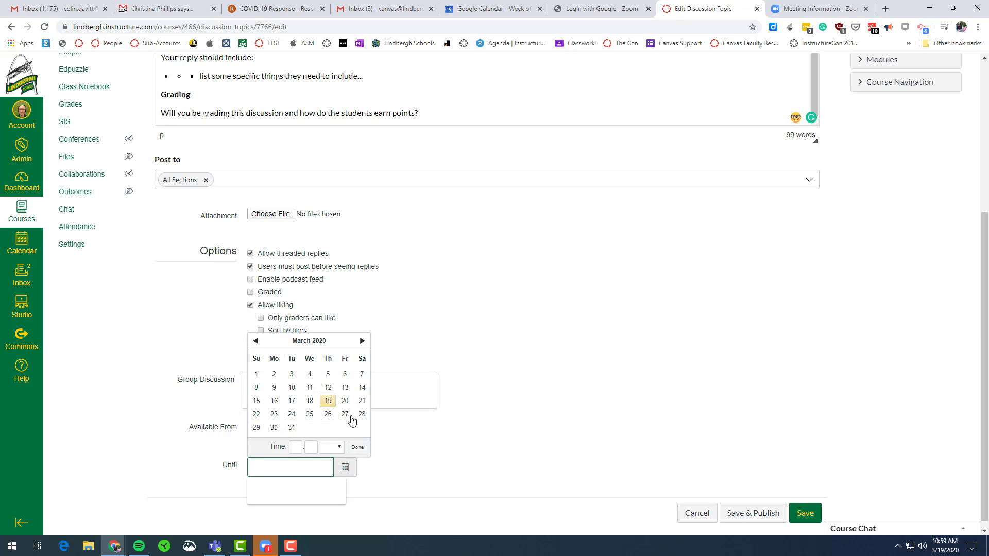
pyautogui.click(361, 414)
pyautogui.click(359, 447)
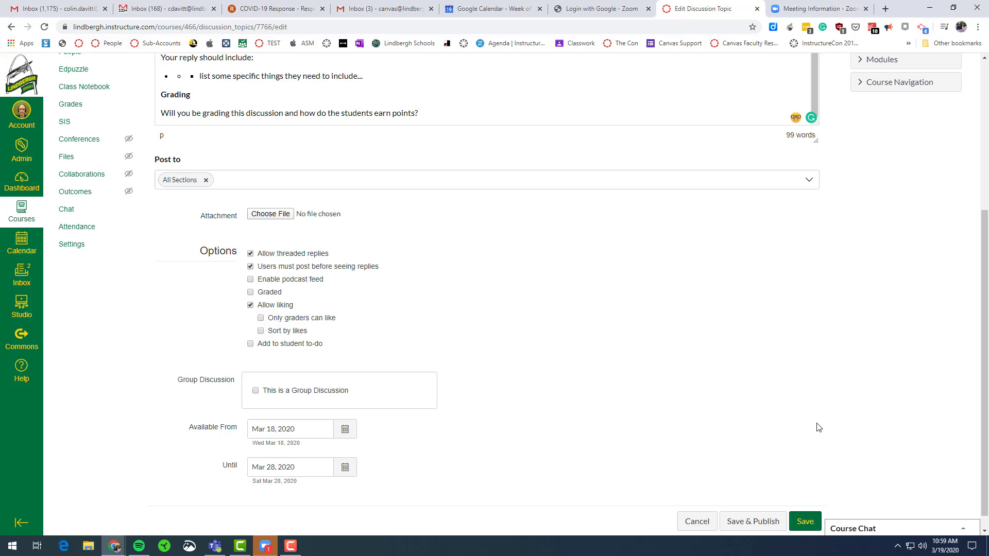
pyautogui.click(762, 531)
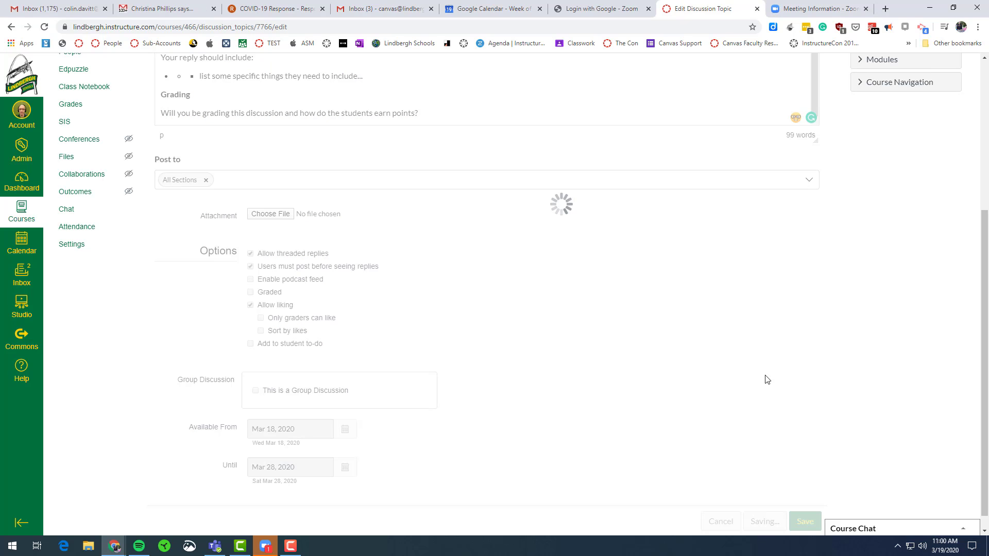